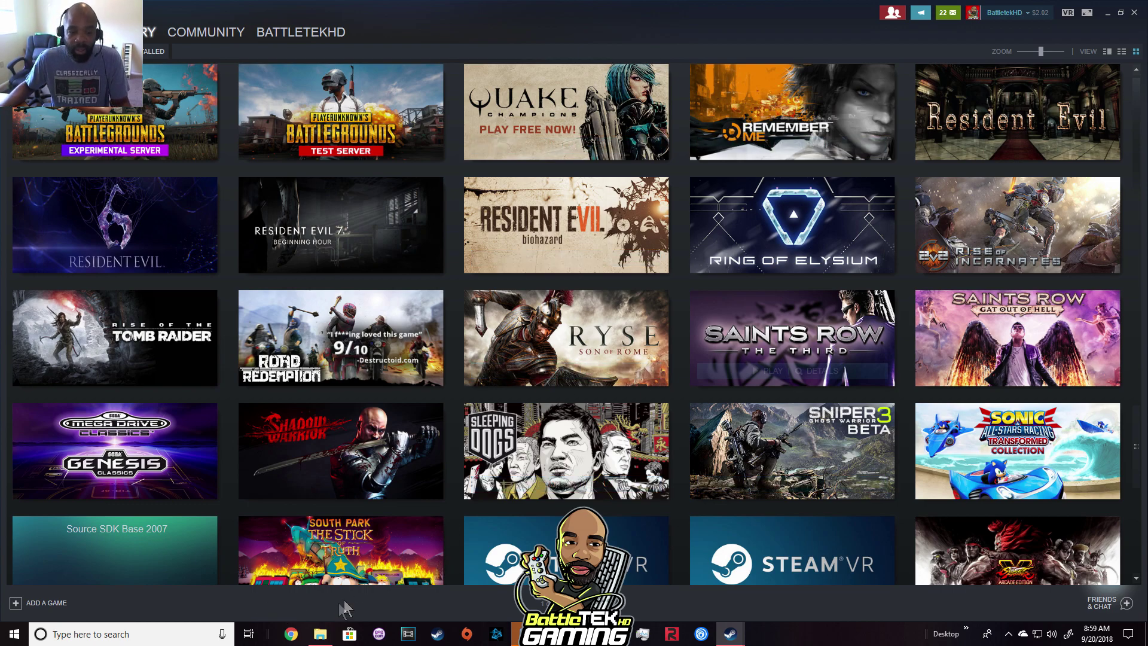
# - Browse steamapps > common > Ring of Elysium > UserData and bring up actions for EuSystemSettingsConfigCurrent.xml
pyautogui.click(321, 634)
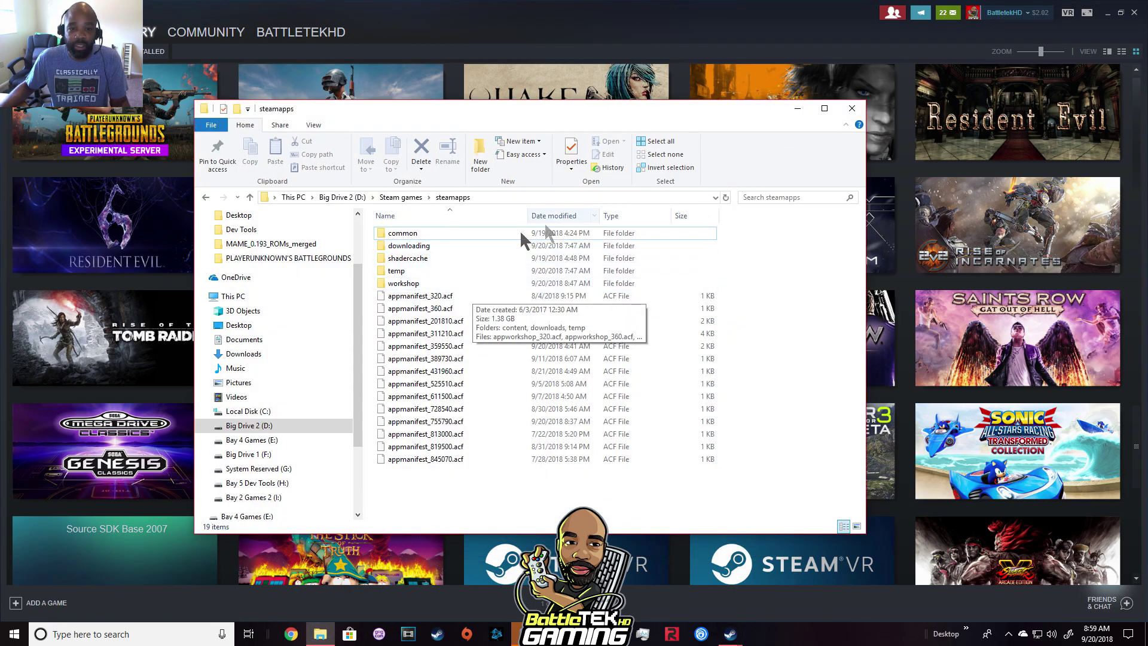
pyautogui.doubleClick(387, 233)
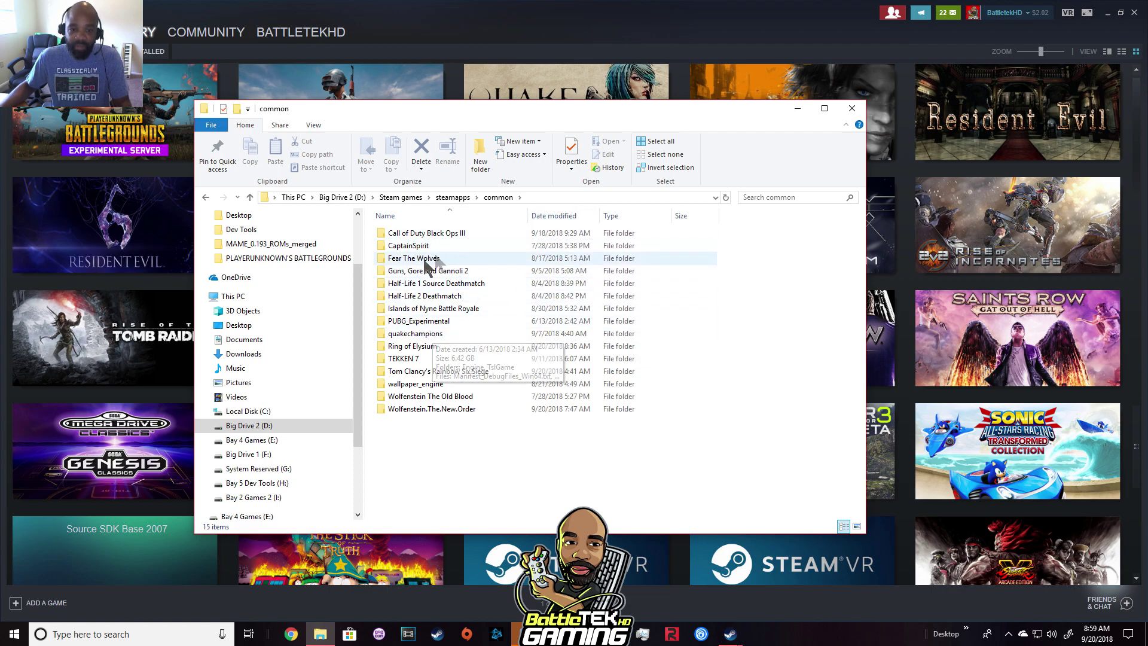
pyautogui.doubleClick(408, 348)
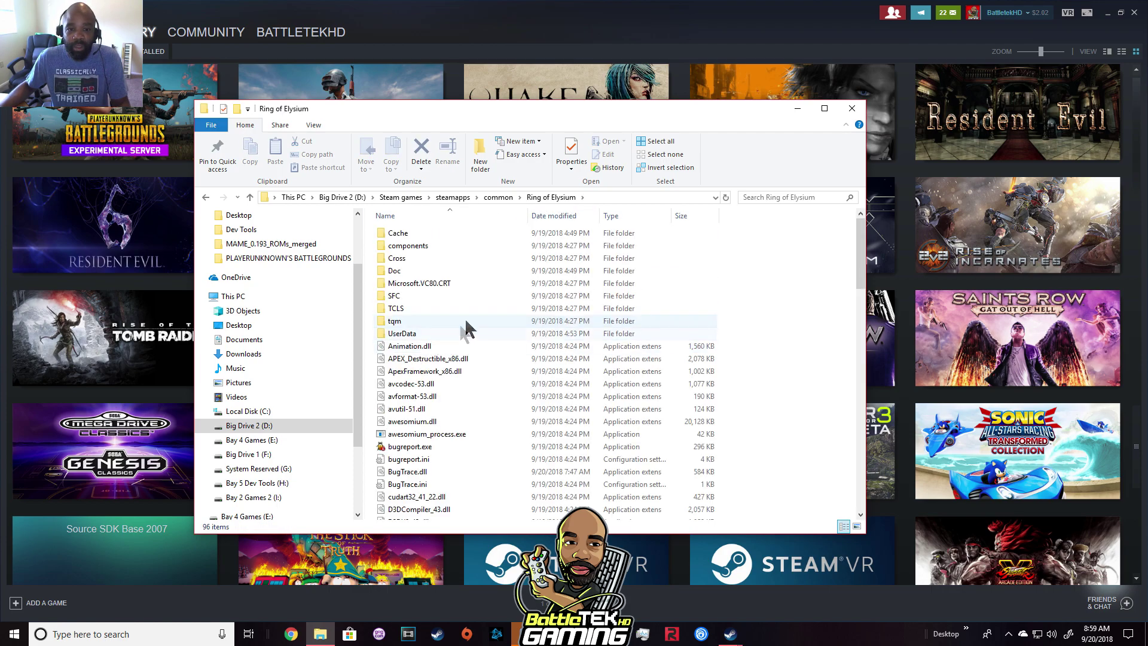
pyautogui.doubleClick(405, 335)
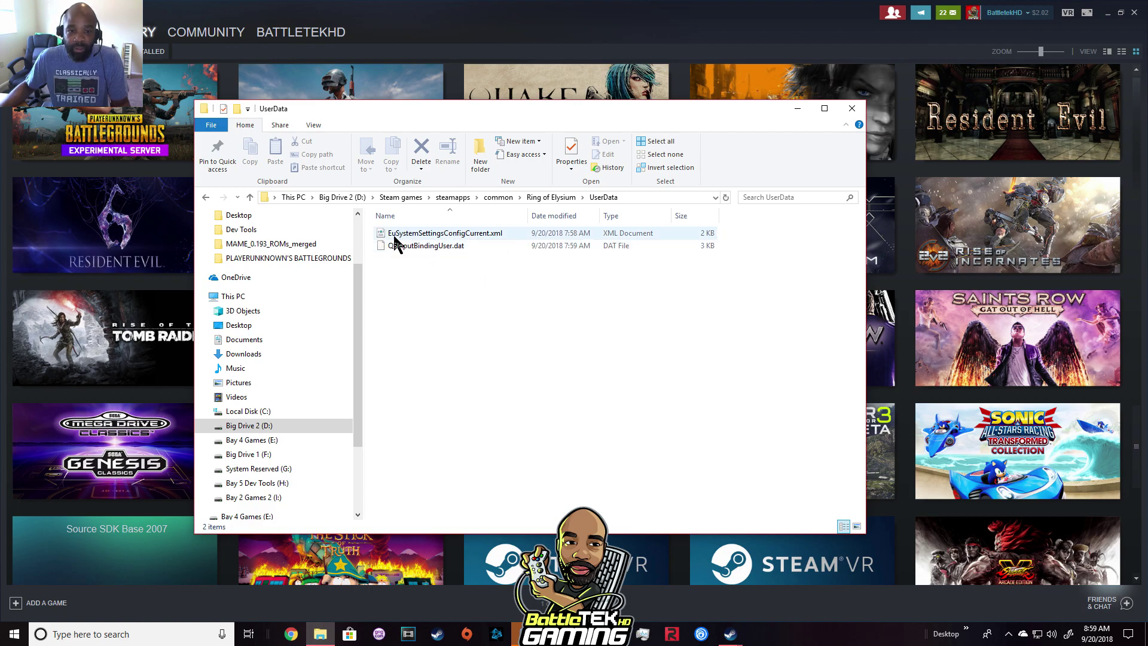
pyautogui.moveTo(412, 235)
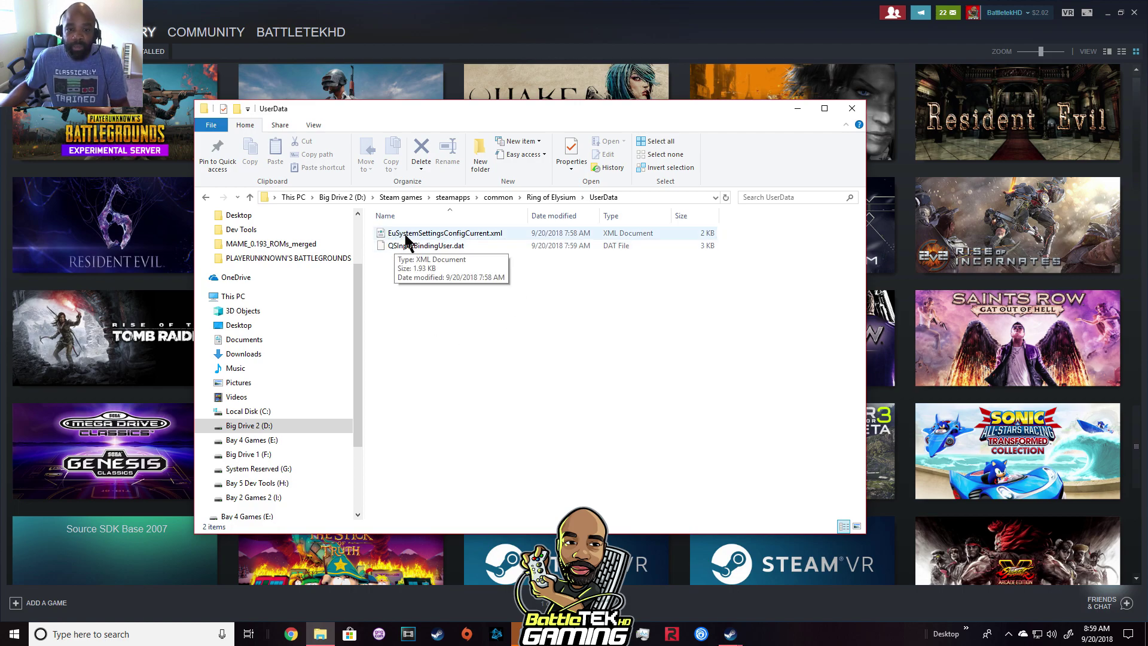
pyautogui.rightClick(405, 240)
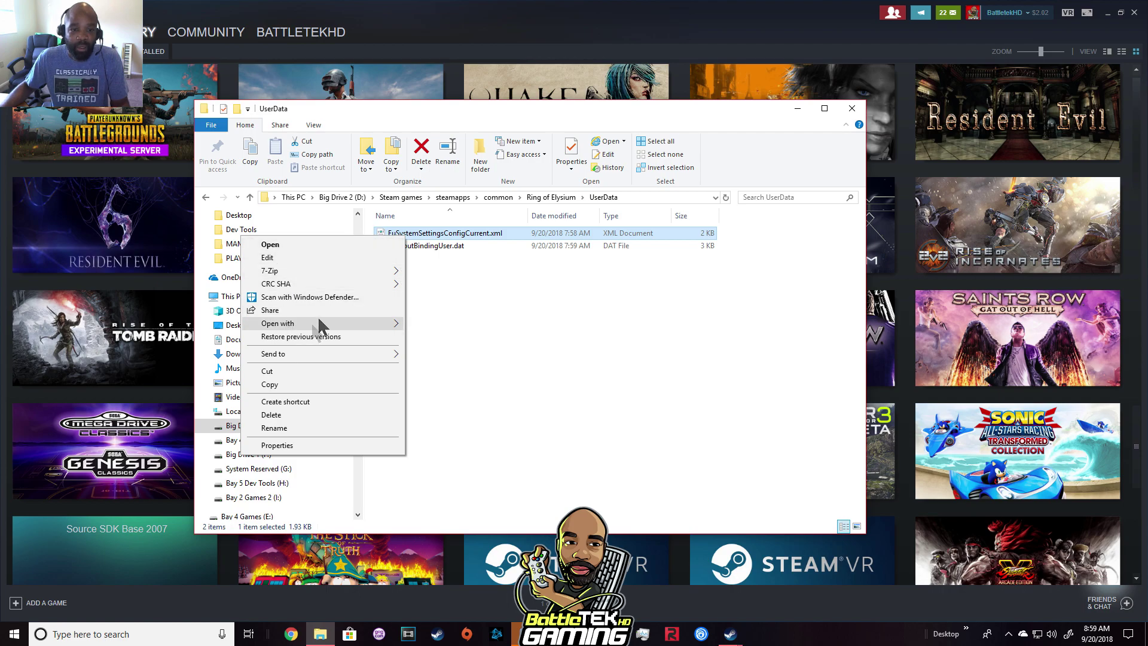
# - Edit the XML in Notepad and search it for 'iSensit'
pyautogui.click(268, 258)
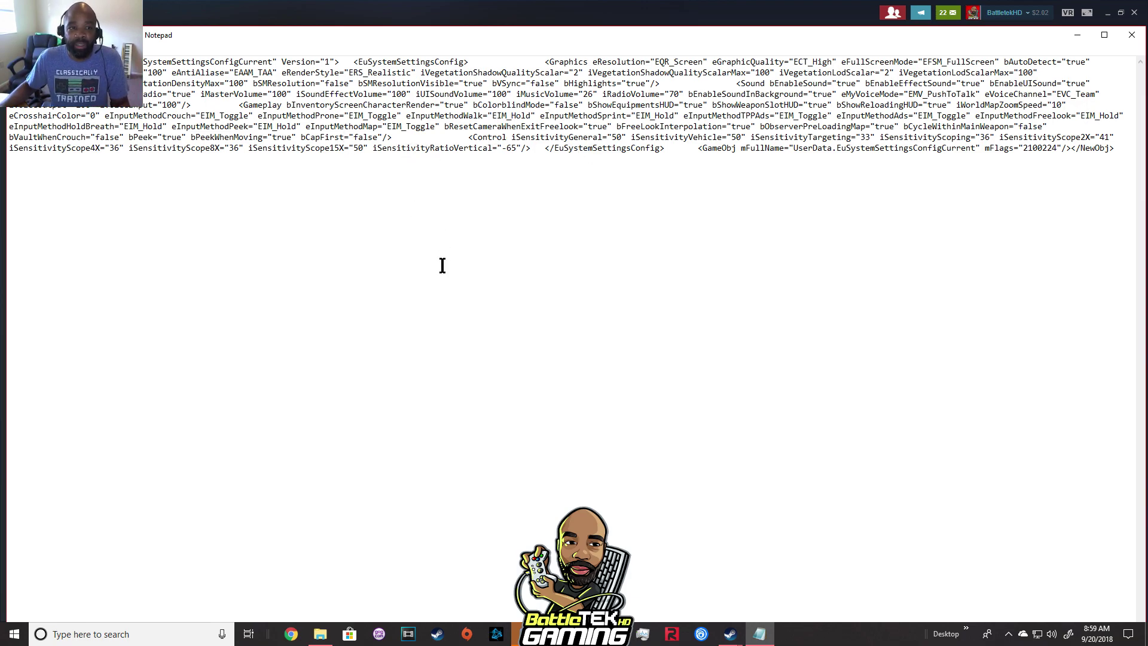
pyautogui.hotkey('ctrl', 'f')
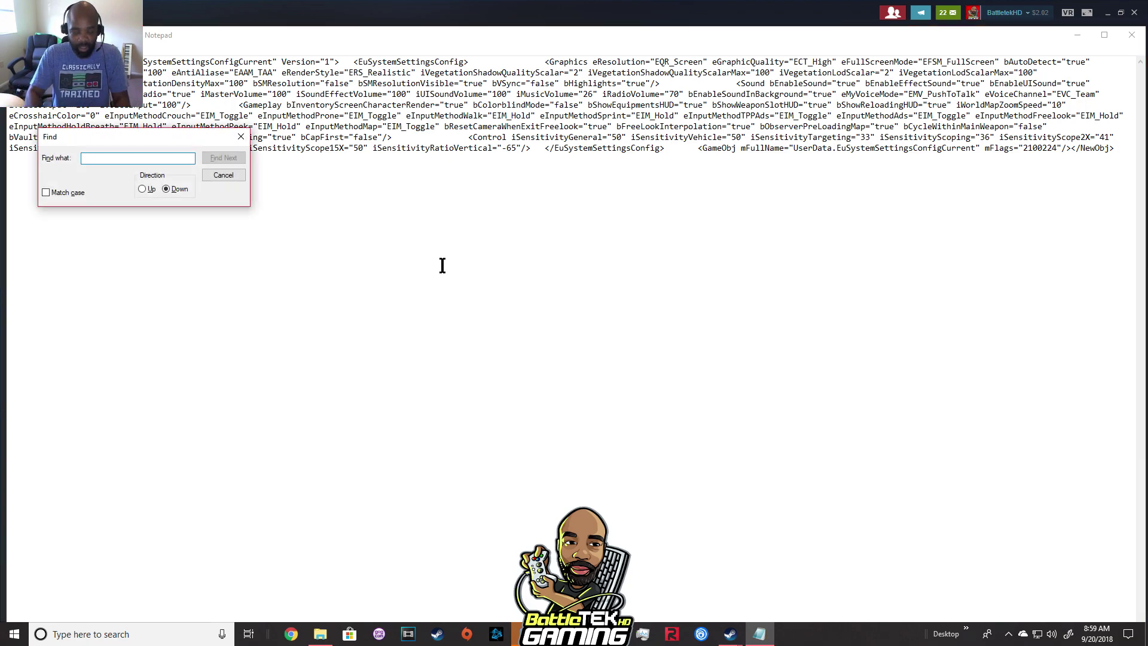
pyautogui.write('iSensit')
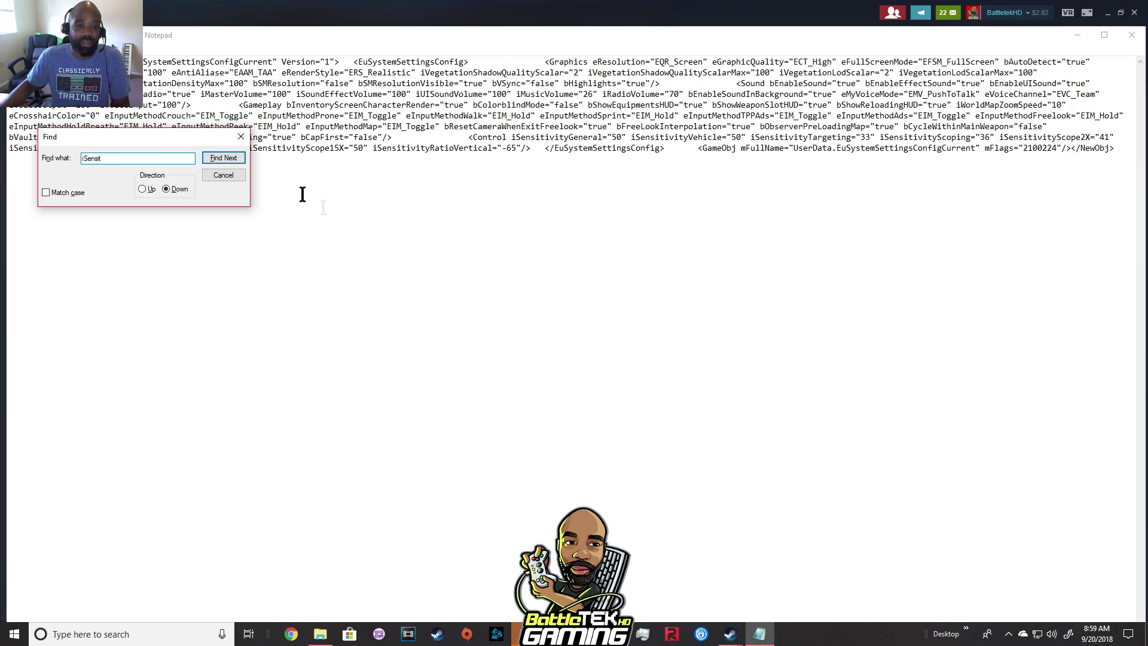
# - Step through the iSensit matches until iSensitivityRatioVertical is reached
pyautogui.click(221, 160)
pyautogui.click(220, 161)
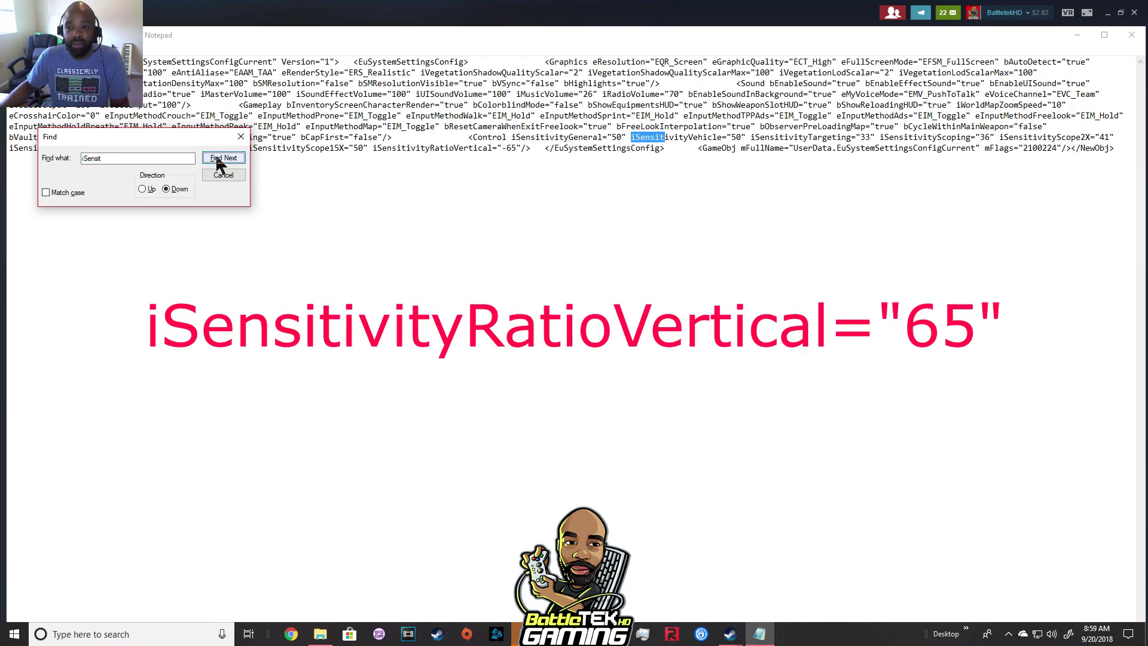
pyautogui.click(221, 160)
pyautogui.click(221, 160)
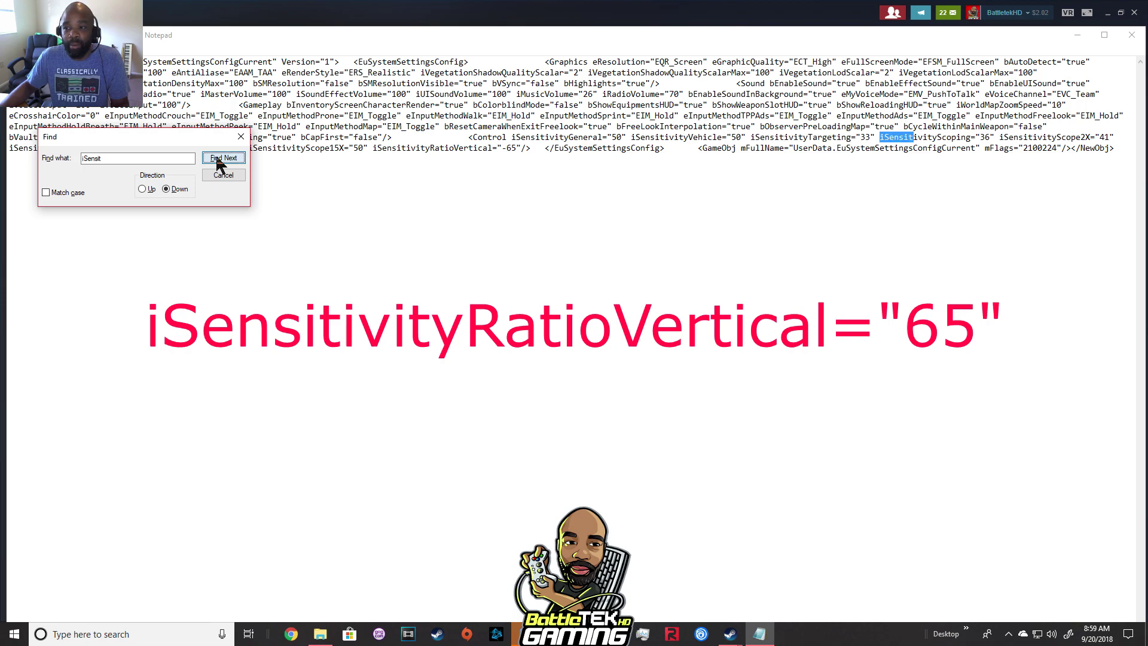
pyautogui.click(222, 161)
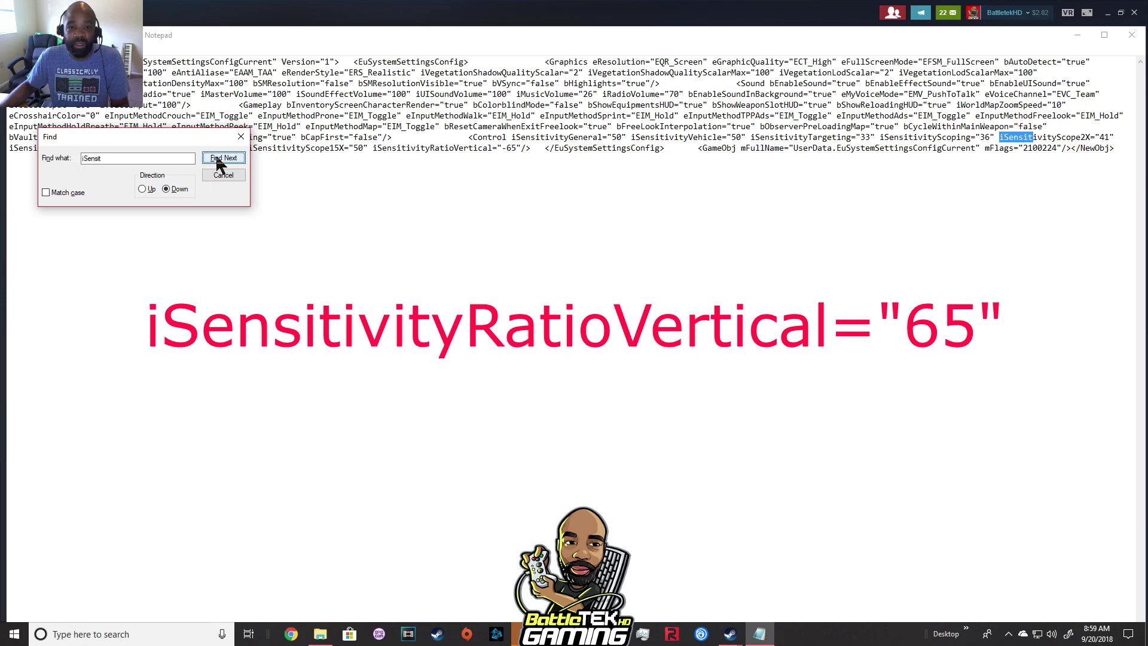
pyautogui.click(221, 161)
pyautogui.click(221, 160)
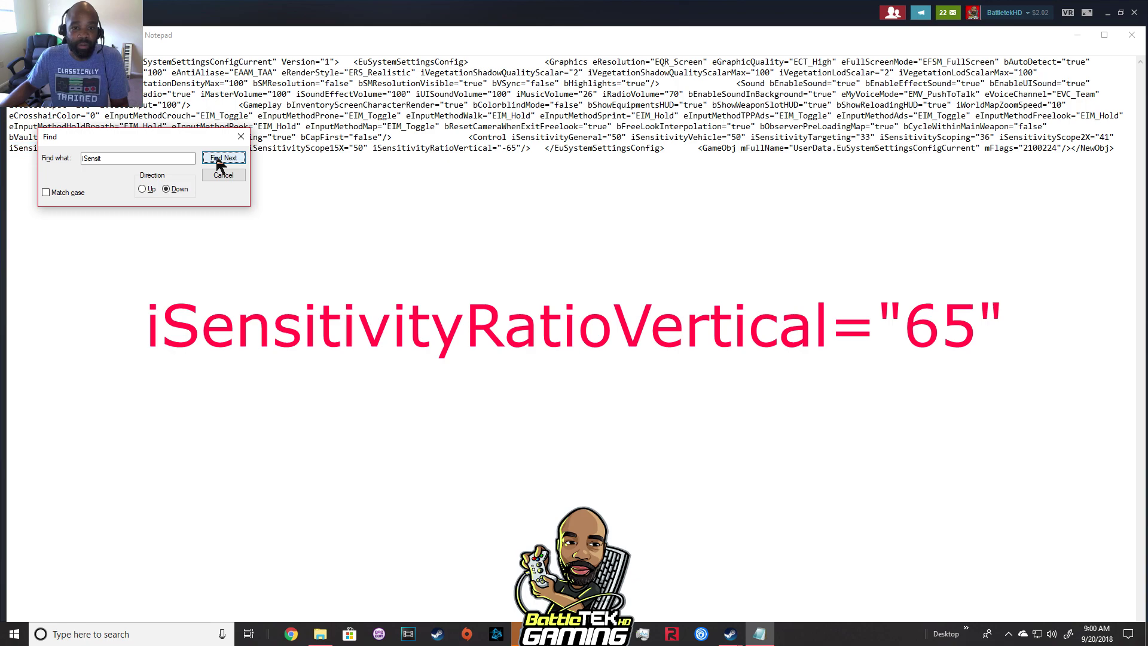
pyautogui.click(218, 162)
# - Close the search and select the iSensitivityRatioVertical attribute
pyautogui.click(242, 141)
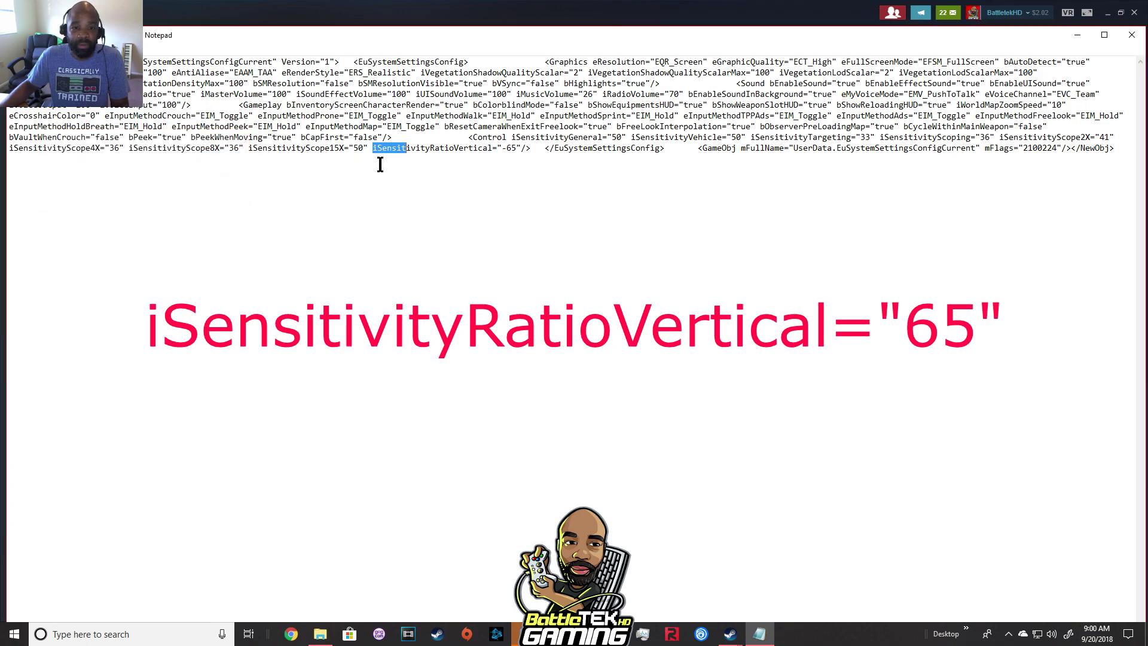
pyautogui.moveTo(372, 148); pyautogui.dragTo(516, 150)
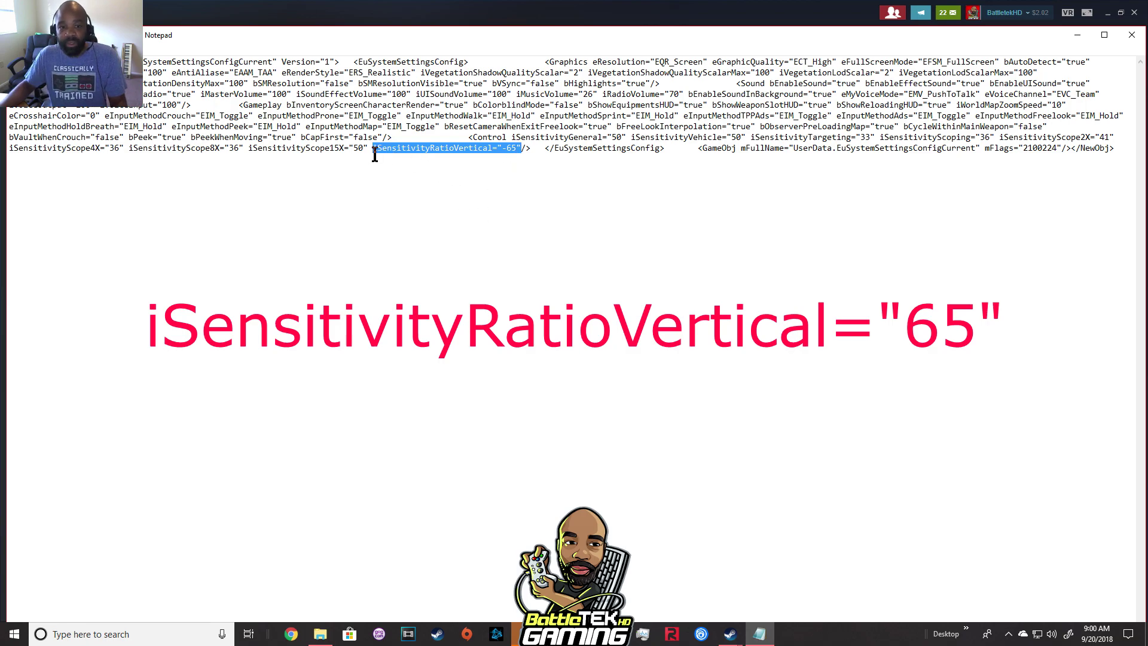
# - Make iSensitivityRatioVertical read -65 to invert vertical look, then close the file
pyautogui.click(508, 153)
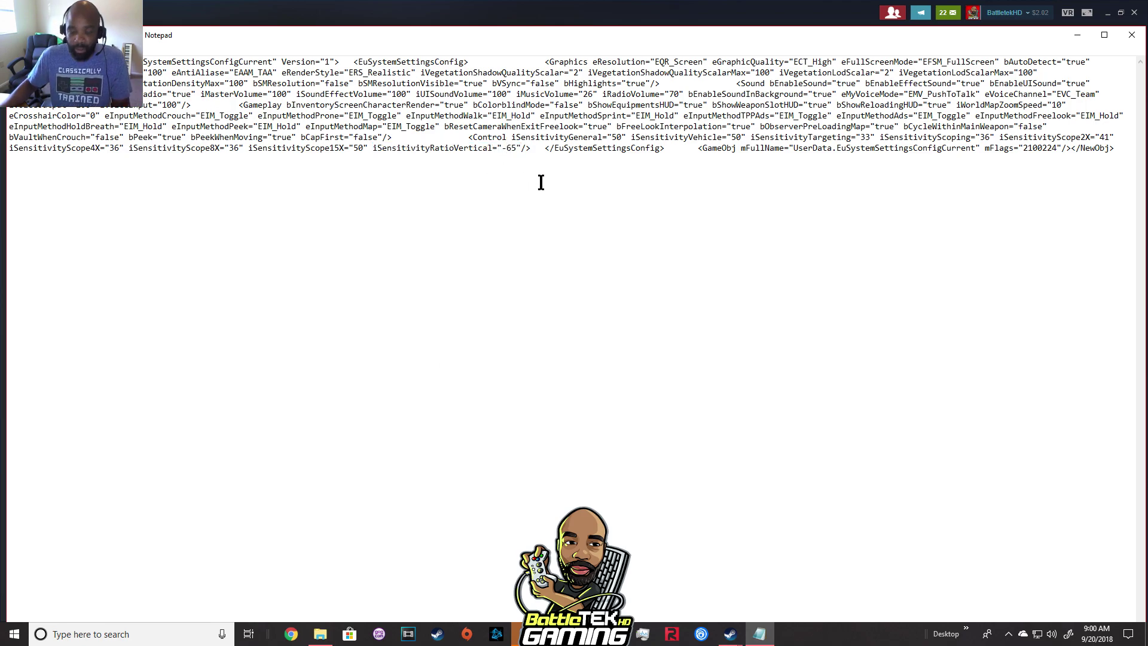
pyautogui.press('Delete')
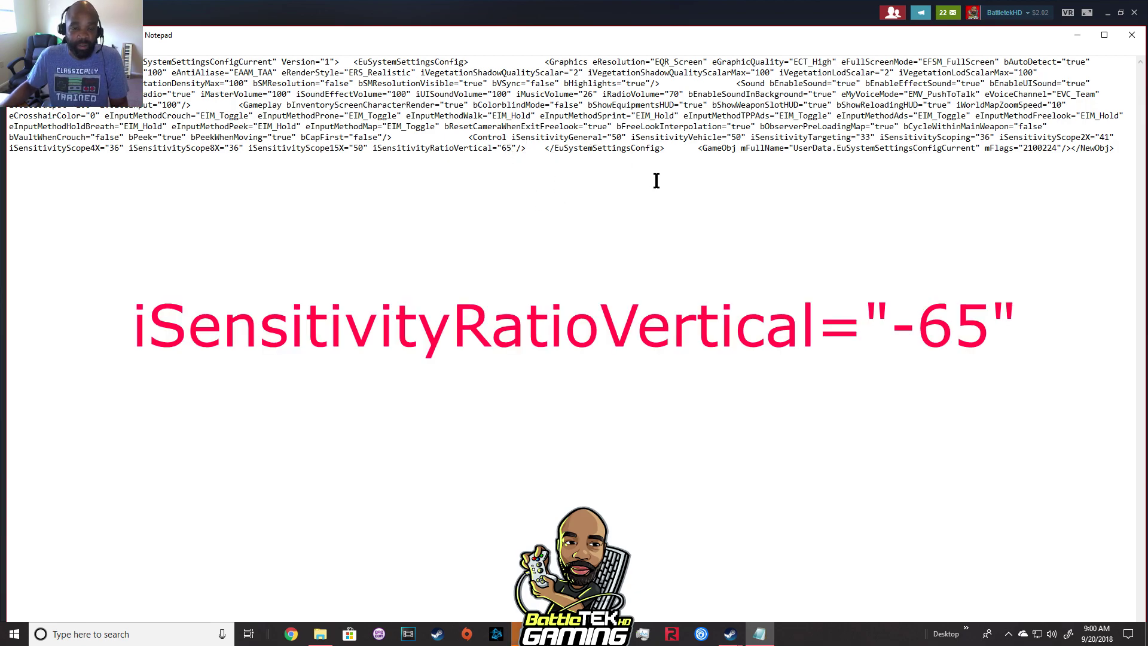
pyautogui.write('-')
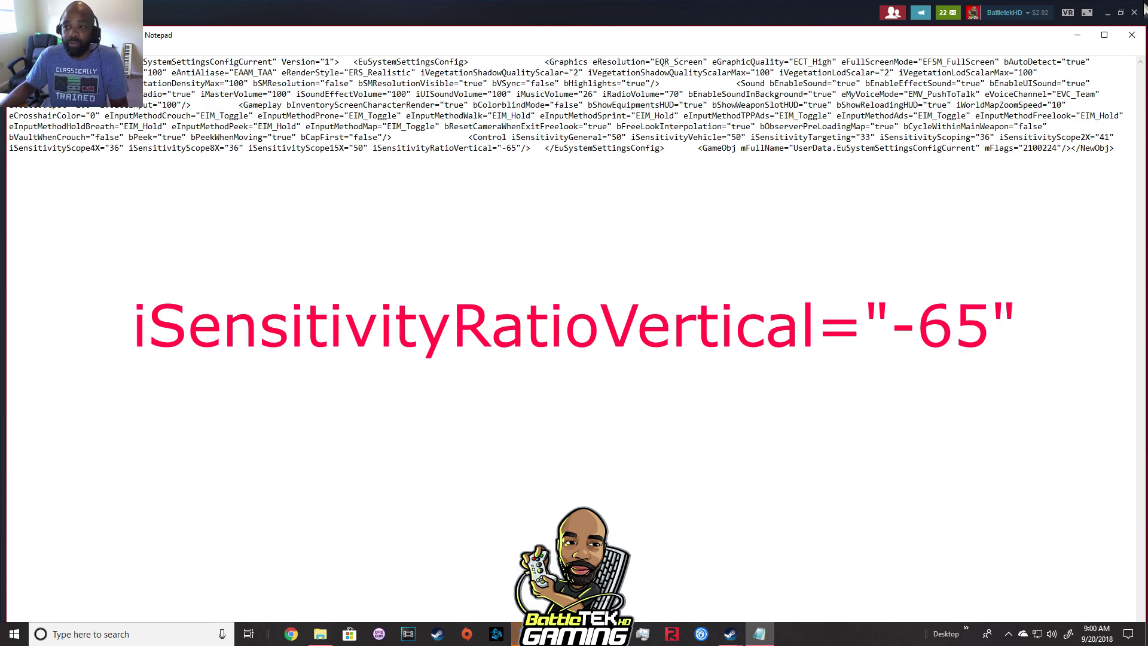
pyautogui.click(1131, 35)
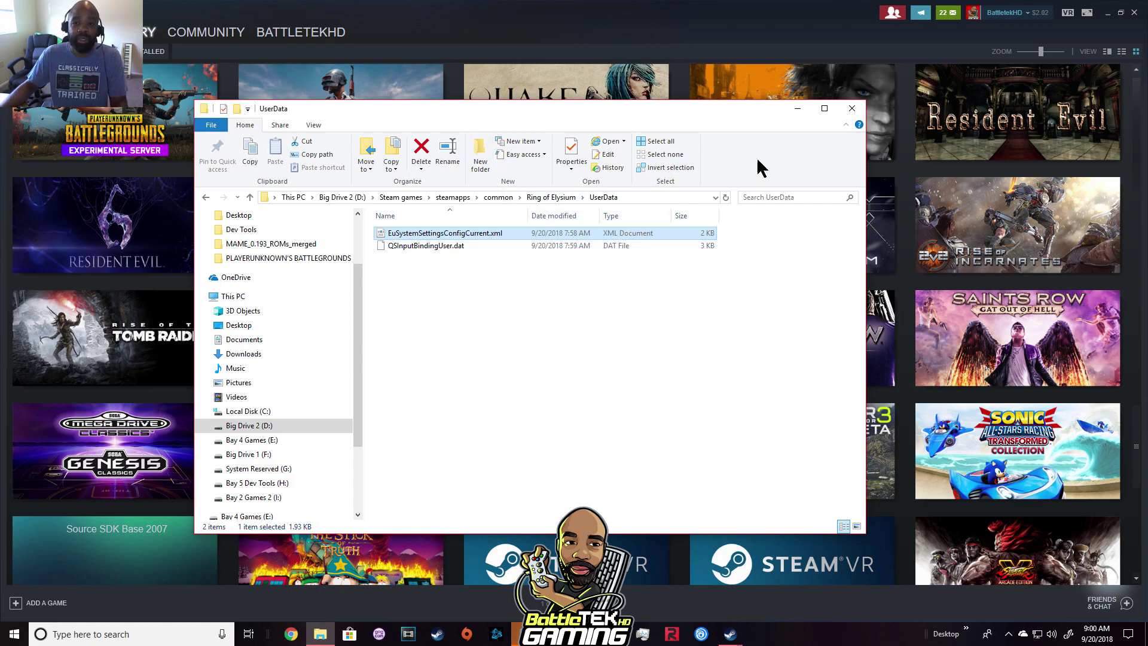
# - Close the UserData Explorer window, leaving the Steam library showing
pyautogui.click(852, 109)
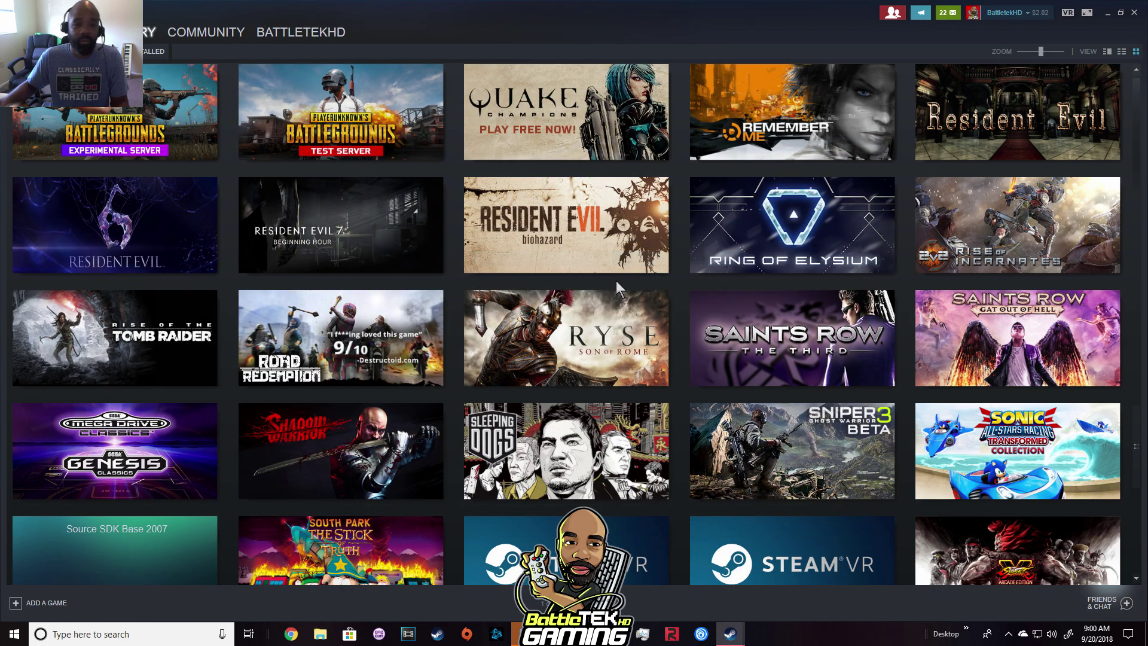